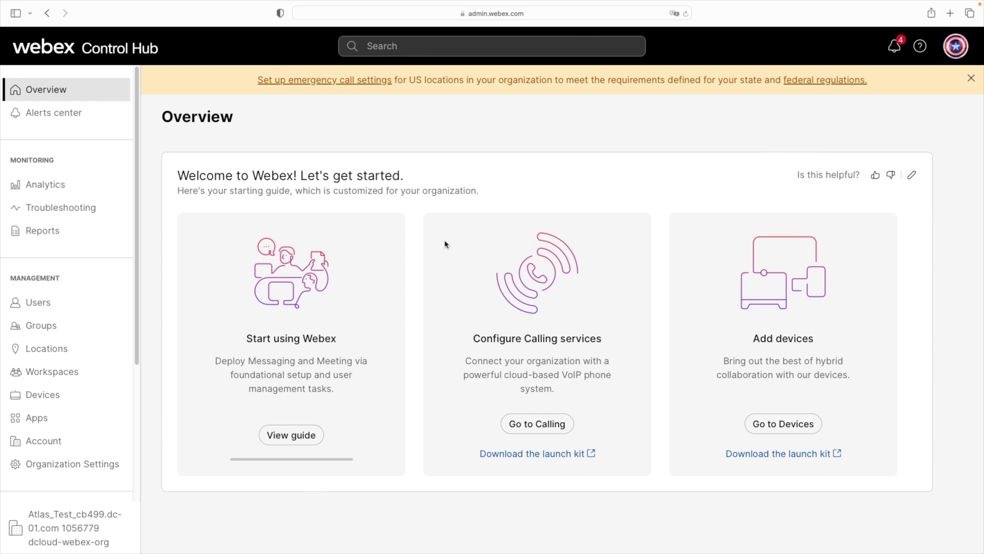
Change Seattle's external dialing outbound dial digit to 9, save, and return to Locations
{"action": "left_click", "coordinate": [48, 350]}
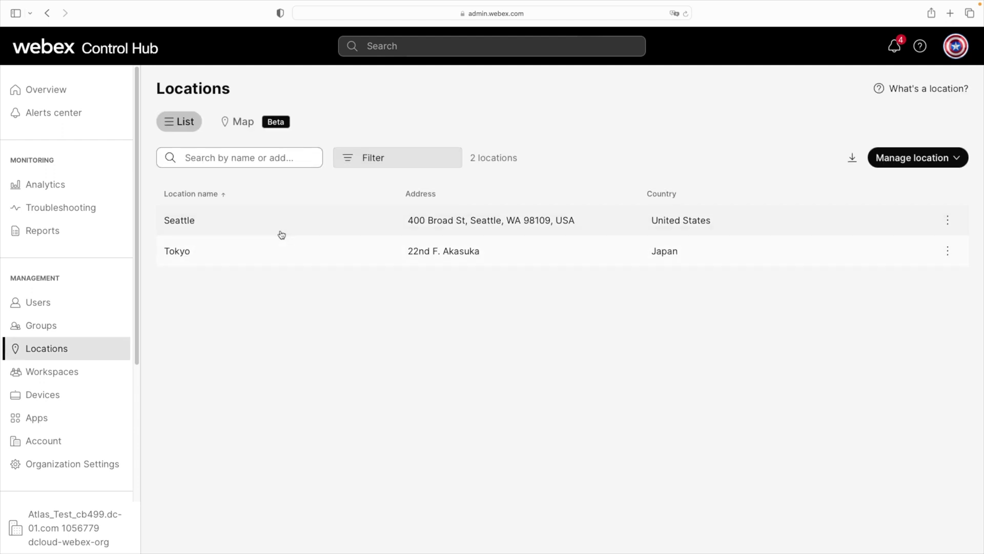
{"action": "left_click", "coordinate": [282, 230]}
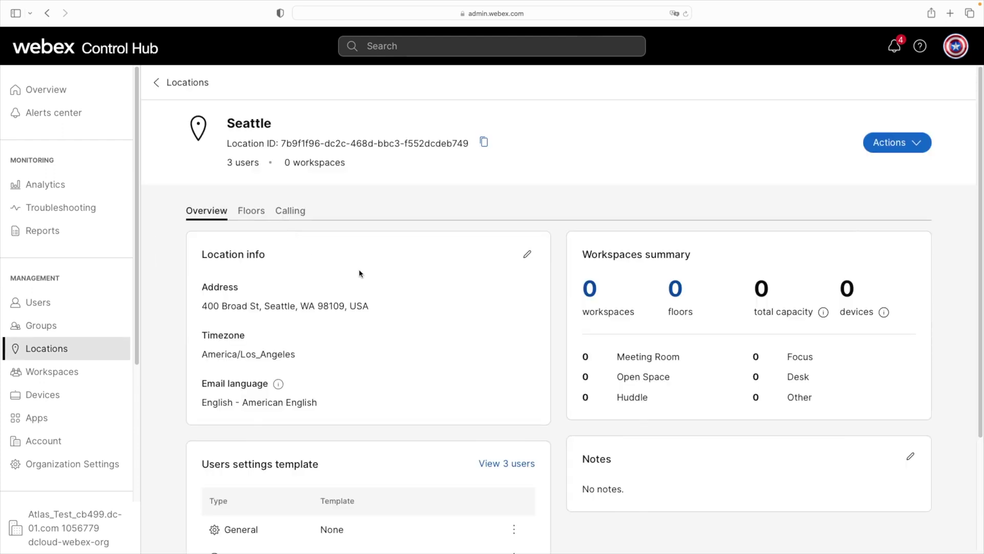
{"action": "left_click", "coordinate": [291, 212]}
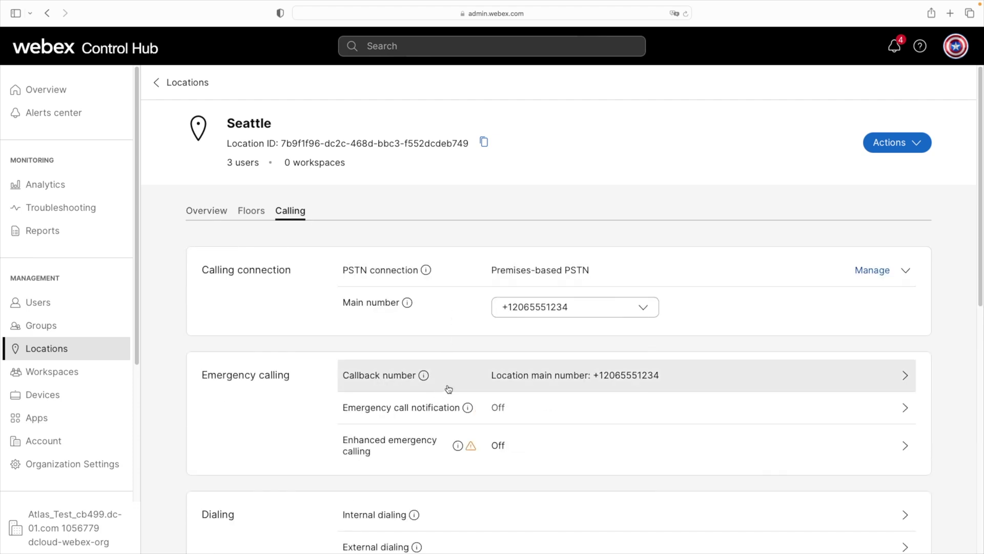
{"action": "scroll", "coordinate": [441, 421], "scroll_direction": "down", "scroll_amount": 2}
{"action": "left_click", "coordinate": [377, 481]}
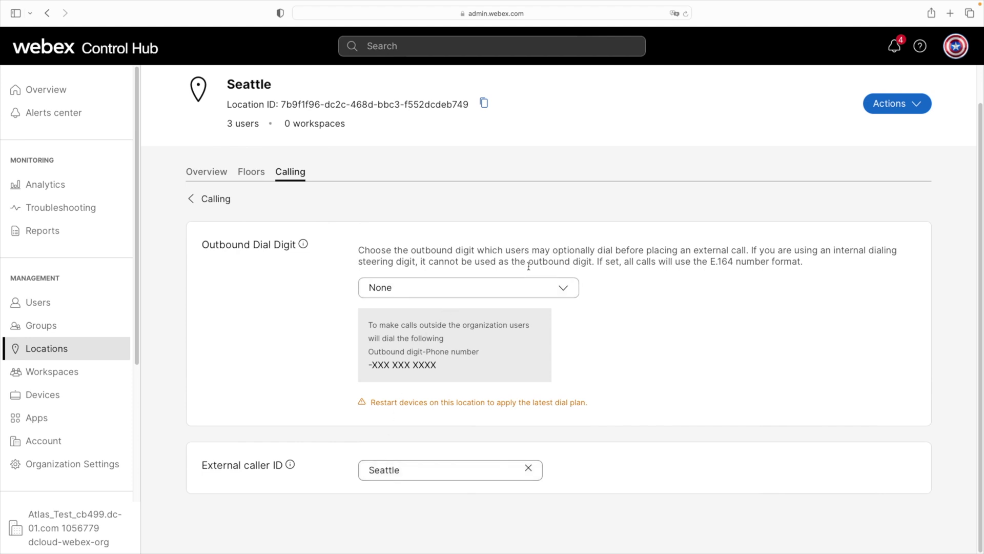
{"action": "left_click", "coordinate": [522, 286]}
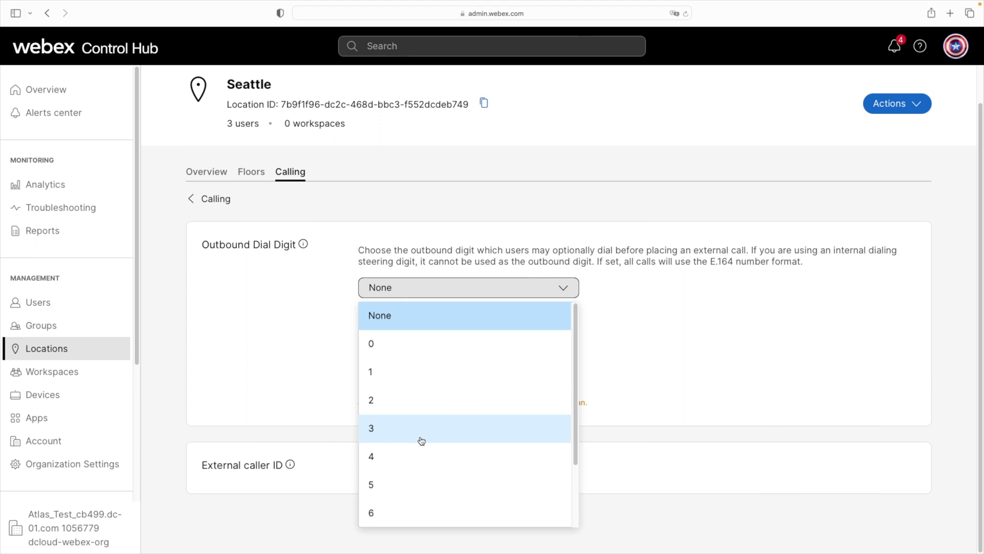
{"action": "scroll", "coordinate": [420, 441], "scroll_direction": "down", "scroll_amount": 3}
{"action": "left_click", "coordinate": [392, 510]}
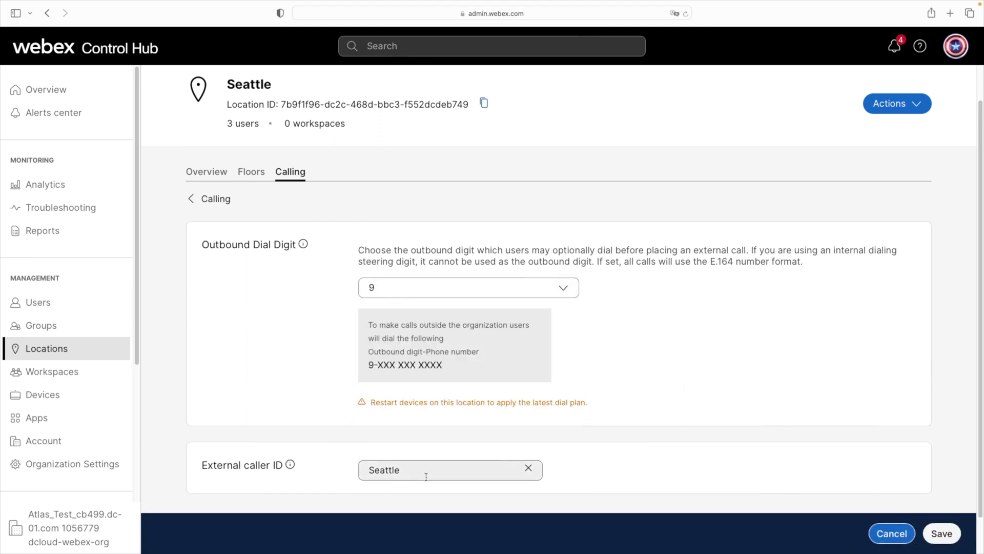
{"action": "left_click", "coordinate": [943, 533]}
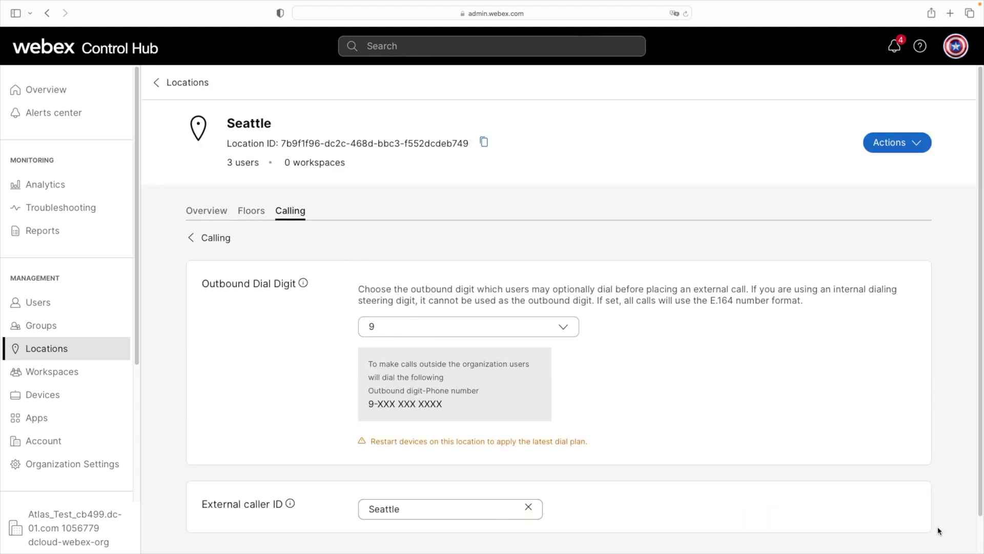
{"action": "left_click", "coordinate": [42, 352]}
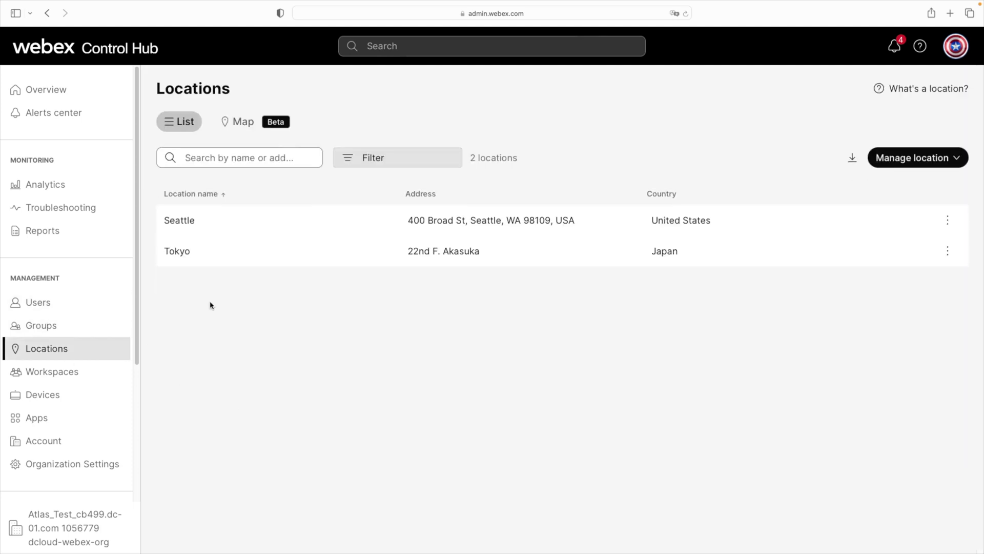
Choose 9 as Tokyo's outbound dial digit under External dialing and save it
{"action": "left_click", "coordinate": [203, 255]}
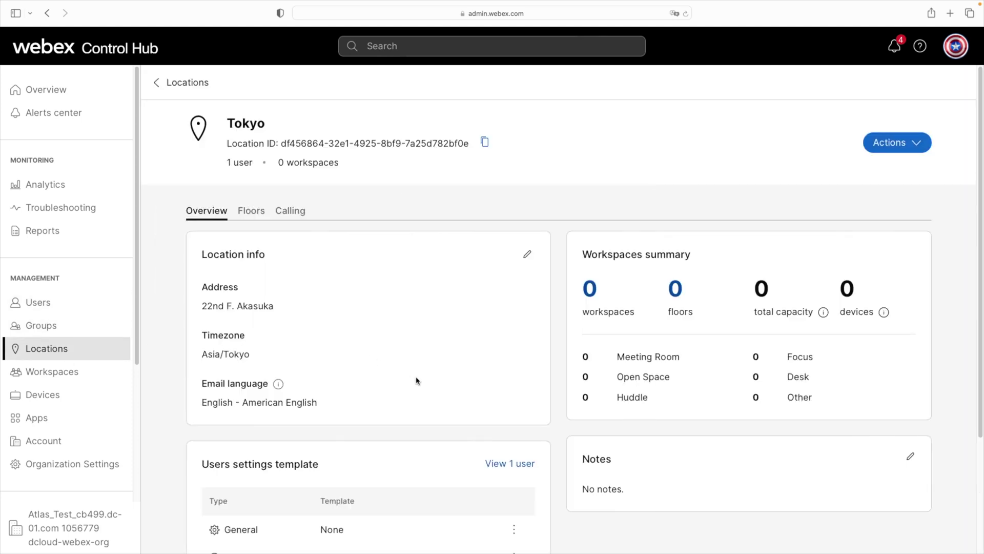
{"action": "left_click", "coordinate": [290, 210]}
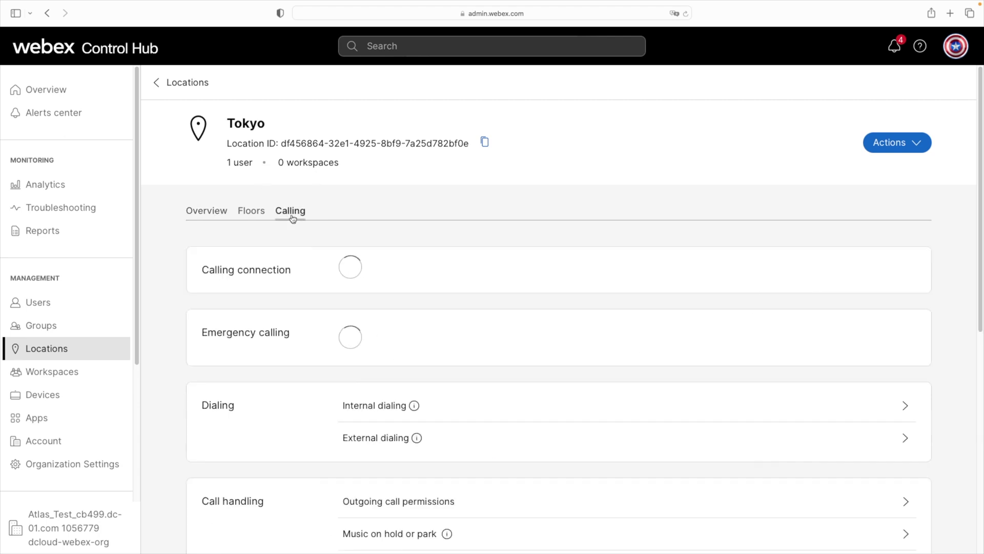
{"action": "left_click", "coordinate": [386, 503]}
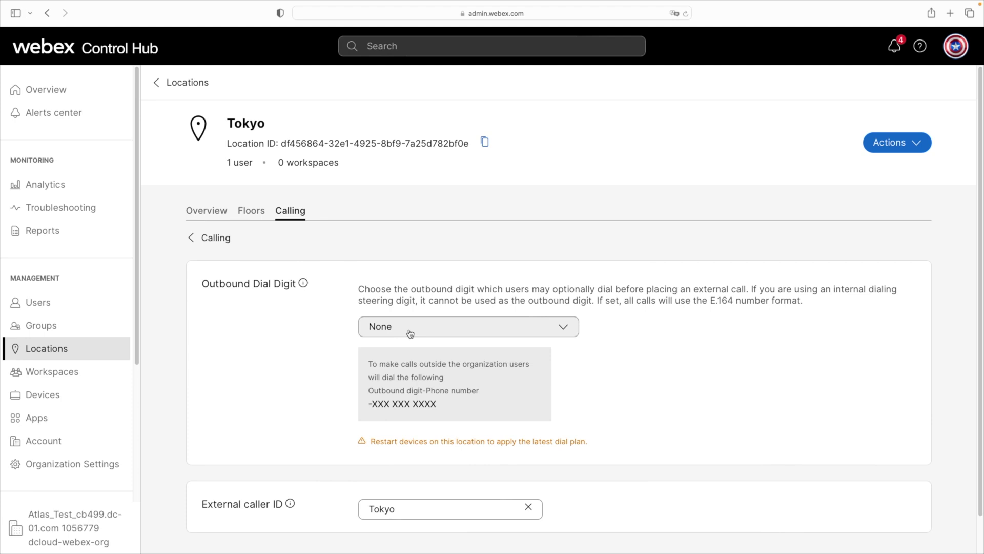
{"action": "left_click", "coordinate": [410, 333]}
{"action": "scroll", "coordinate": [408, 284], "scroll_direction": "down", "scroll_amount": 2}
{"action": "left_click", "coordinate": [407, 305]}
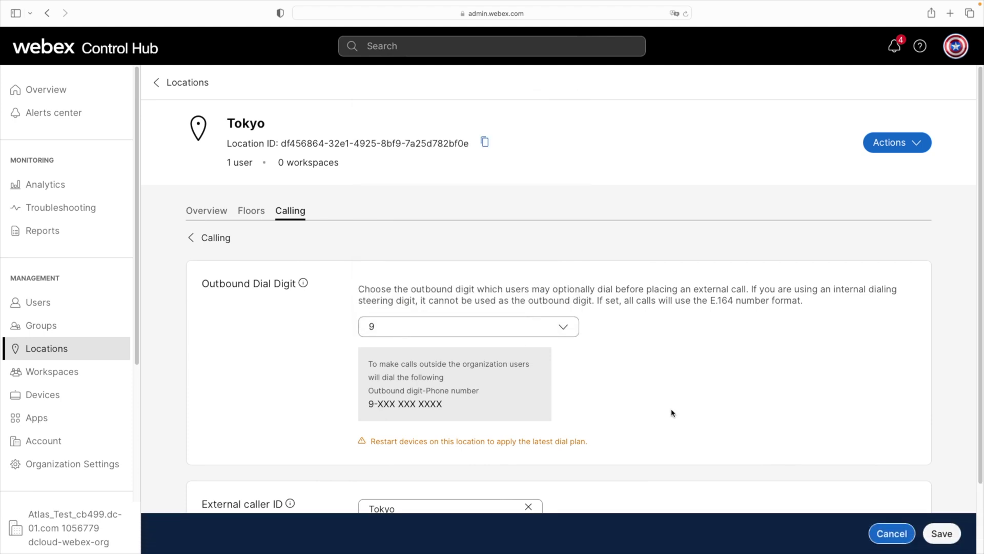
{"action": "left_click", "coordinate": [942, 533]}
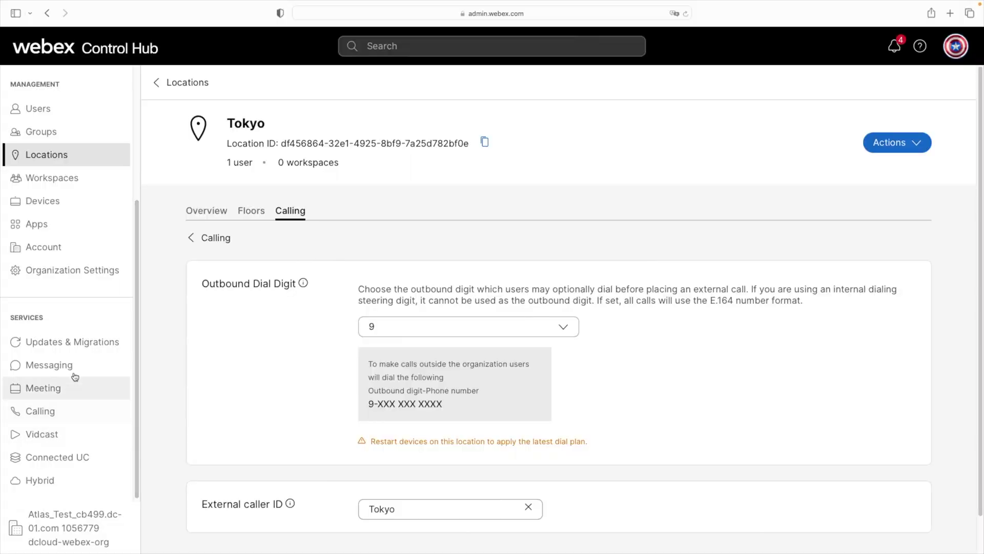
Open the organisation's internal dialing settings for editing, accepting the phone restart warning
{"action": "left_click", "coordinate": [50, 411]}
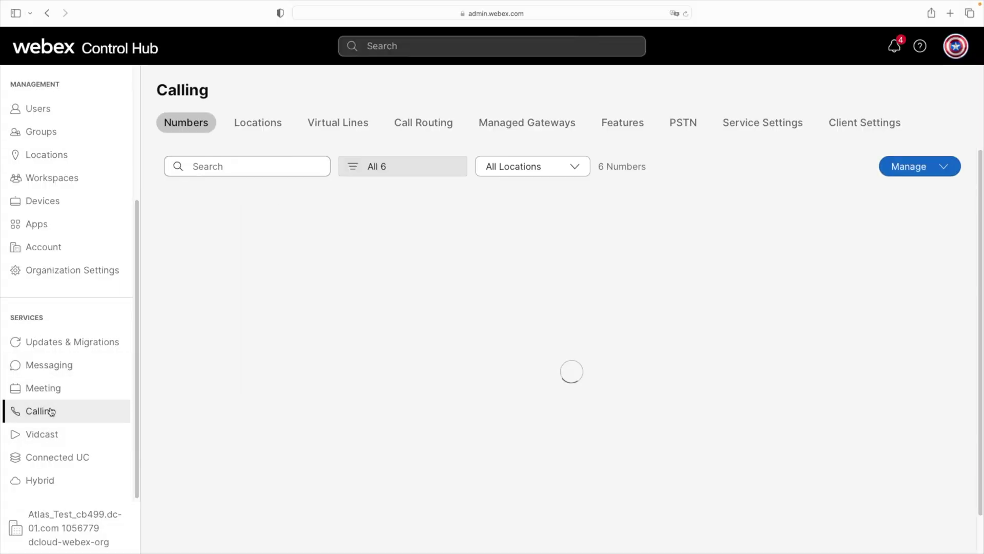
{"action": "left_click", "coordinate": [761, 129]}
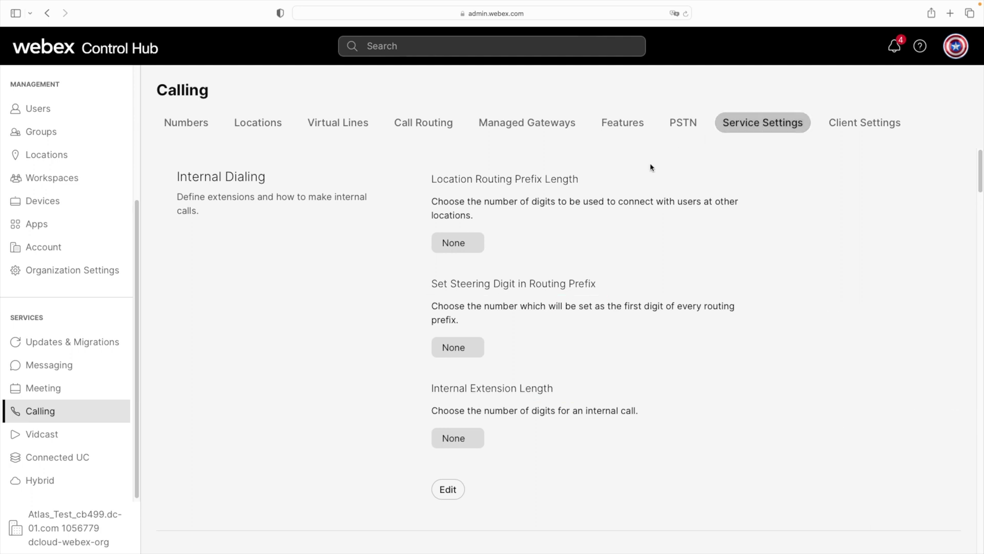
{"action": "left_click", "coordinate": [451, 490]}
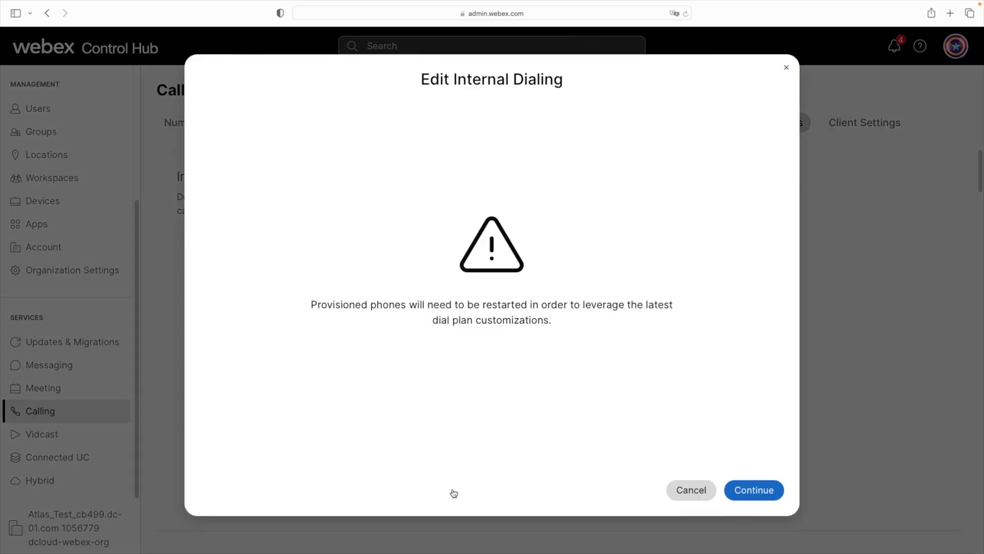
{"action": "left_click", "coordinate": [770, 496]}
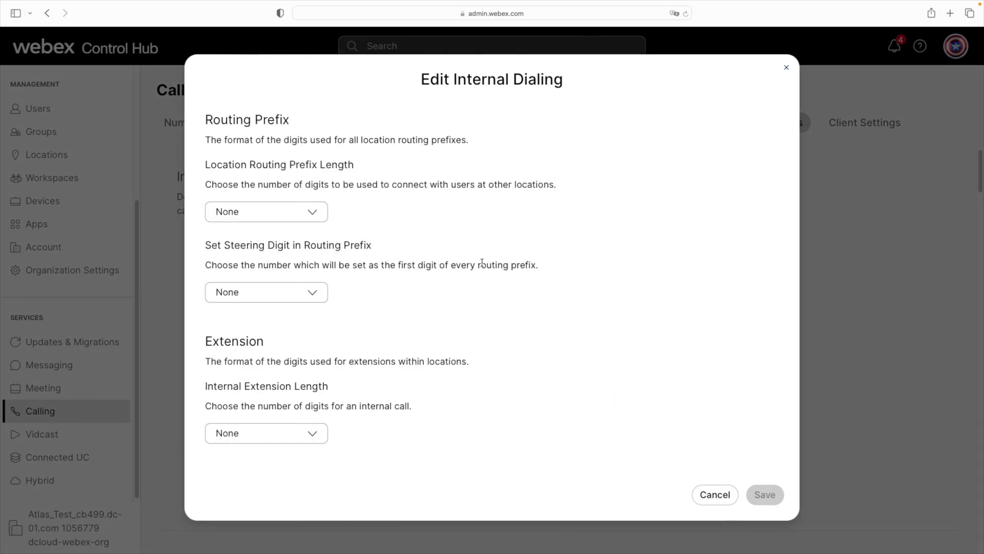
Set routing prefix length 4, steering digit 7 and extension length 4, then save
{"action": "left_click", "coordinate": [299, 214]}
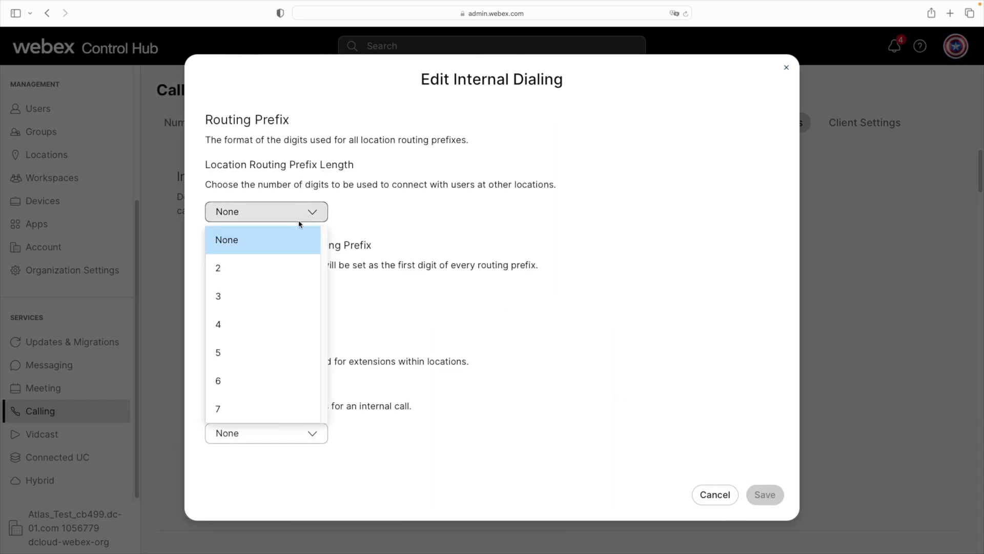
{"action": "left_click", "coordinate": [266, 324]}
{"action": "left_click", "coordinate": [311, 342]}
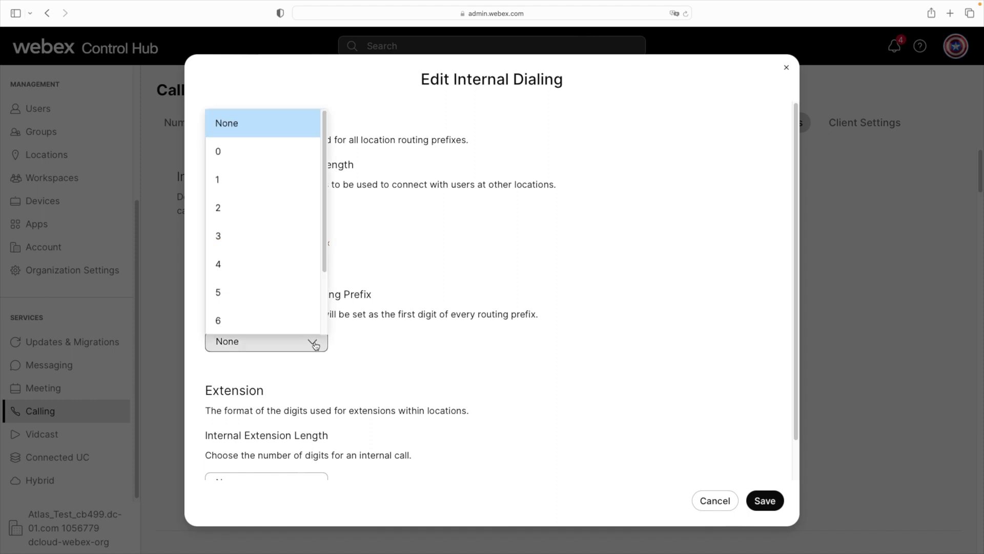
{"action": "scroll", "coordinate": [308, 328], "scroll_direction": "down", "scroll_amount": 2}
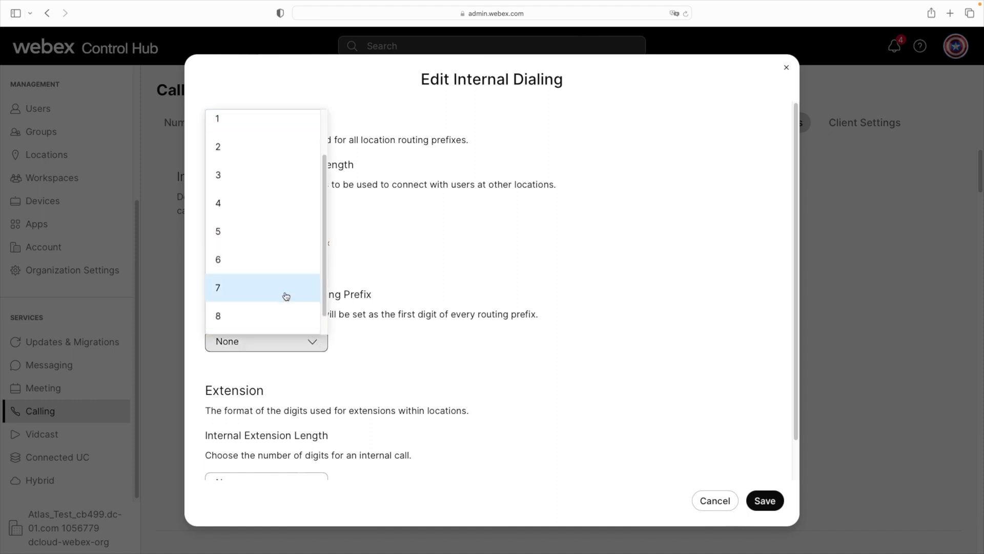
{"action": "left_click", "coordinate": [285, 294]}
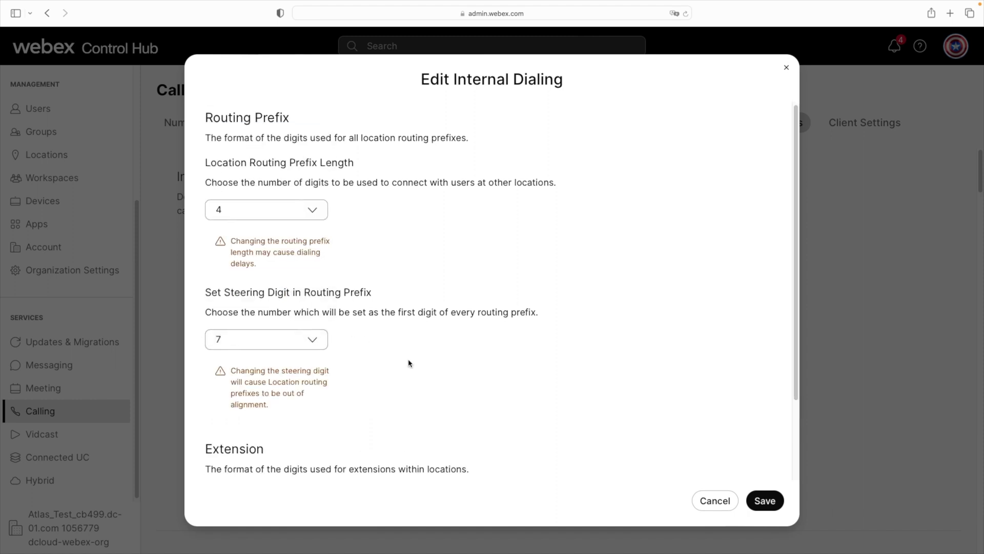
{"action": "scroll", "coordinate": [408, 362], "scroll_direction": "down", "scroll_amount": 3}
{"action": "left_click", "coordinate": [310, 438]}
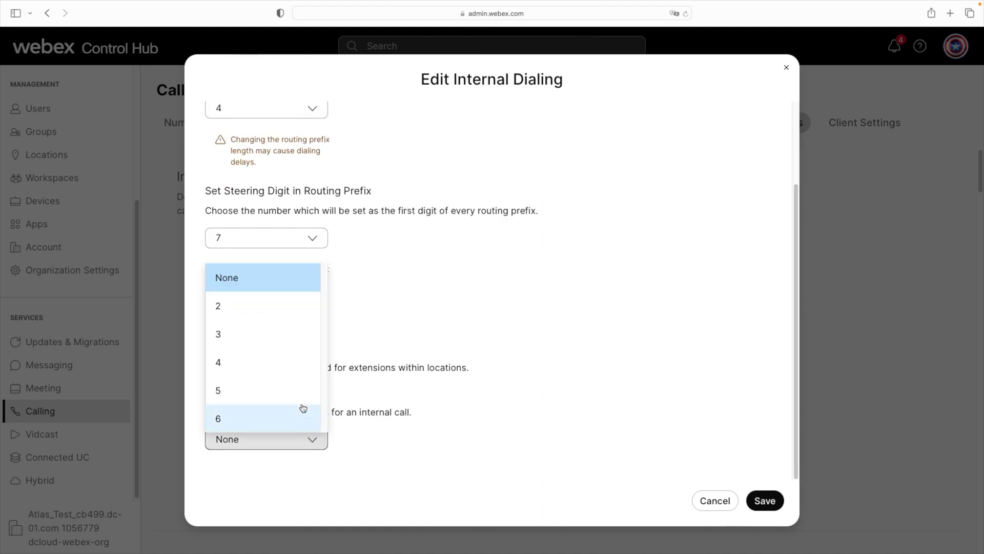
{"action": "left_click", "coordinate": [292, 367]}
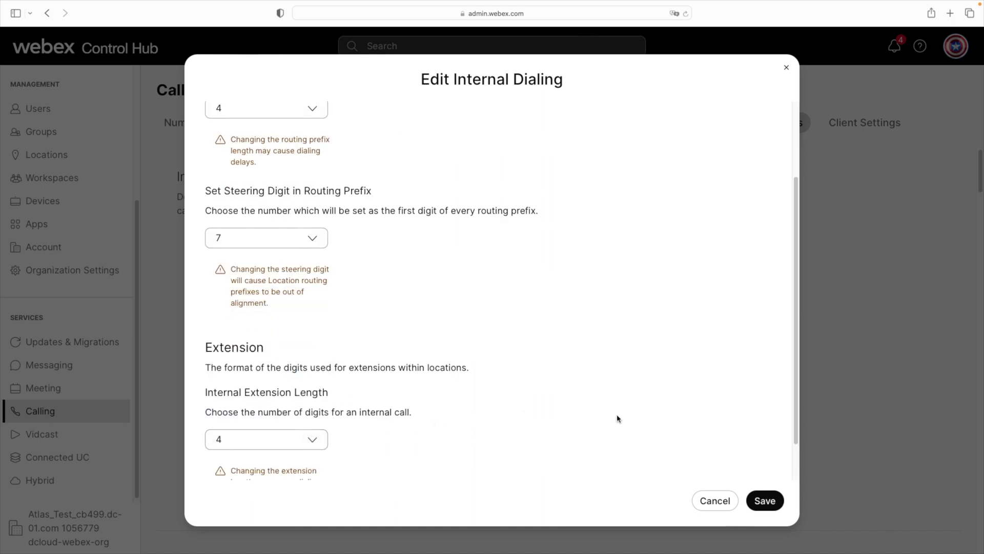
{"action": "left_click", "coordinate": [765, 501]}
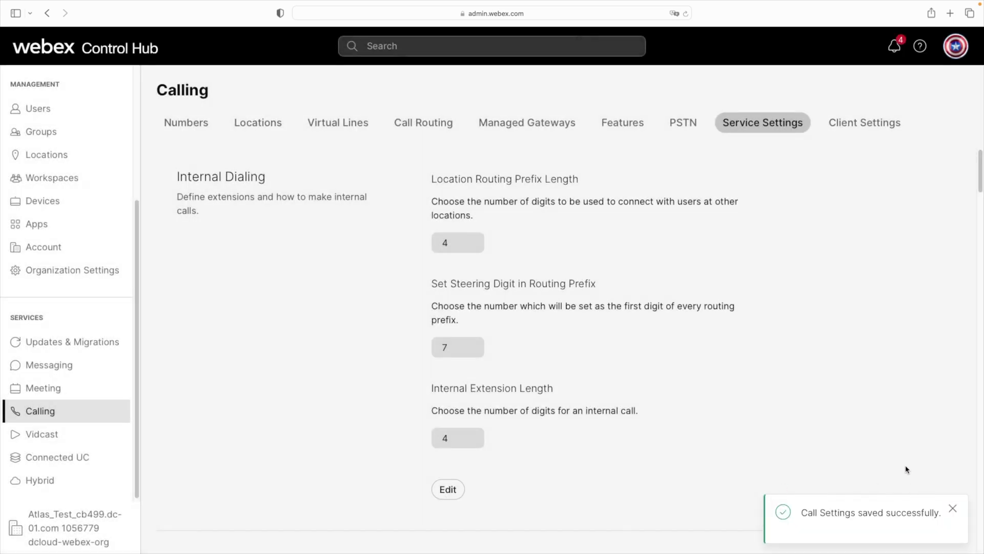
{"action": "left_click", "coordinate": [953, 508]}
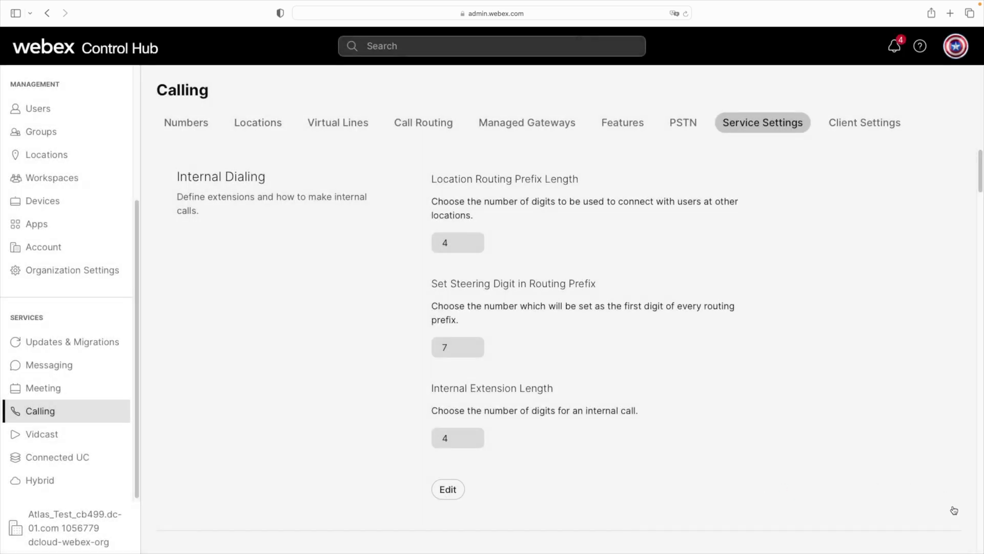
Return to the Locations list
{"action": "scroll", "coordinate": [534, 467], "scroll_direction": "down", "scroll_amount": 5}
{"action": "scroll", "coordinate": [534, 468], "scroll_direction": "down", "scroll_amount": 10}
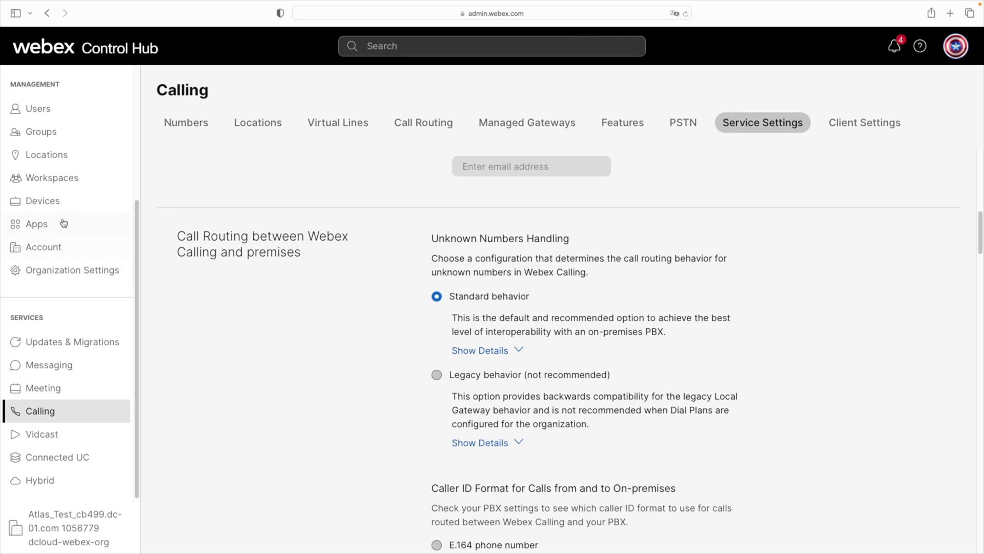
{"action": "left_click", "coordinate": [39, 155]}
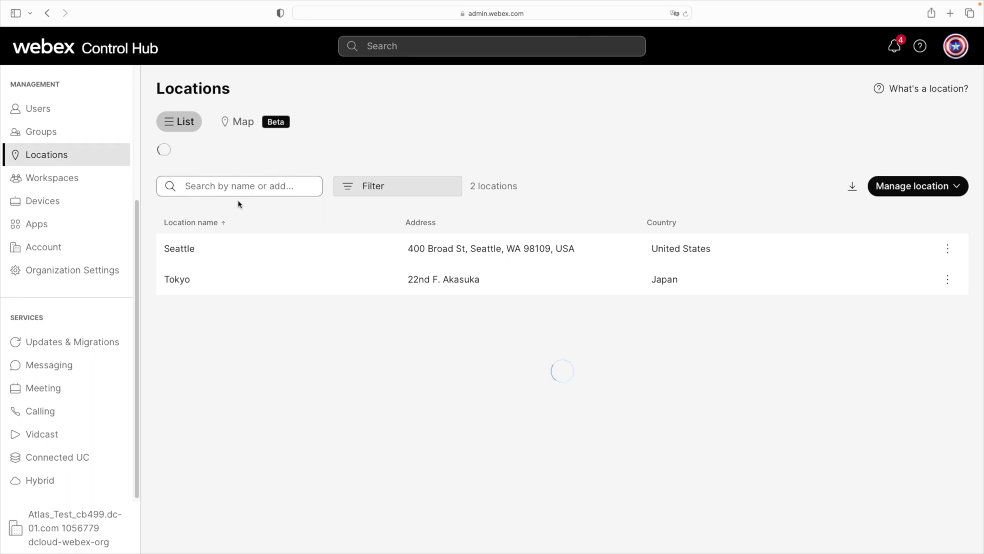
Enter 7001 as Seattle's internal dialing routing prefix, save, and return to Locations
{"action": "left_click", "coordinate": [273, 250]}
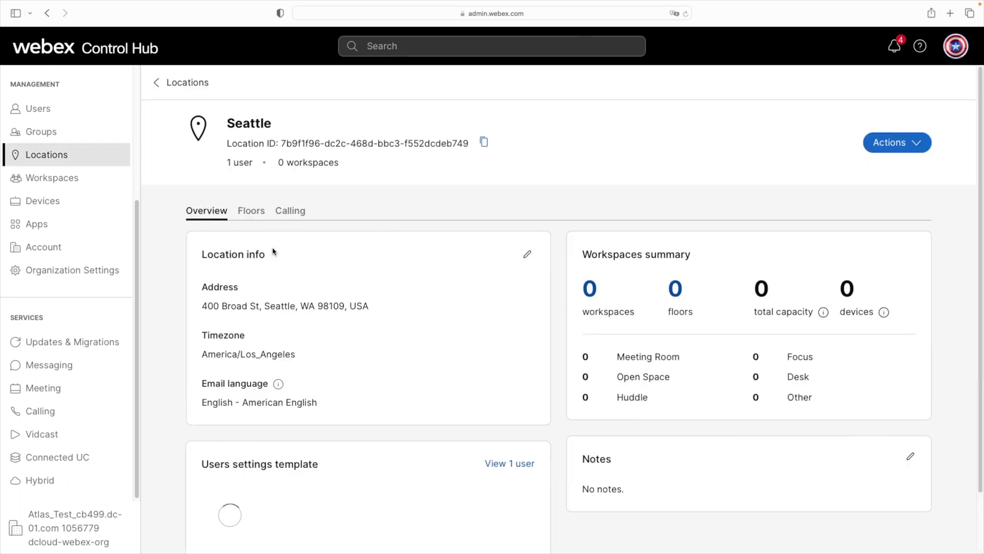
{"action": "left_click", "coordinate": [295, 216]}
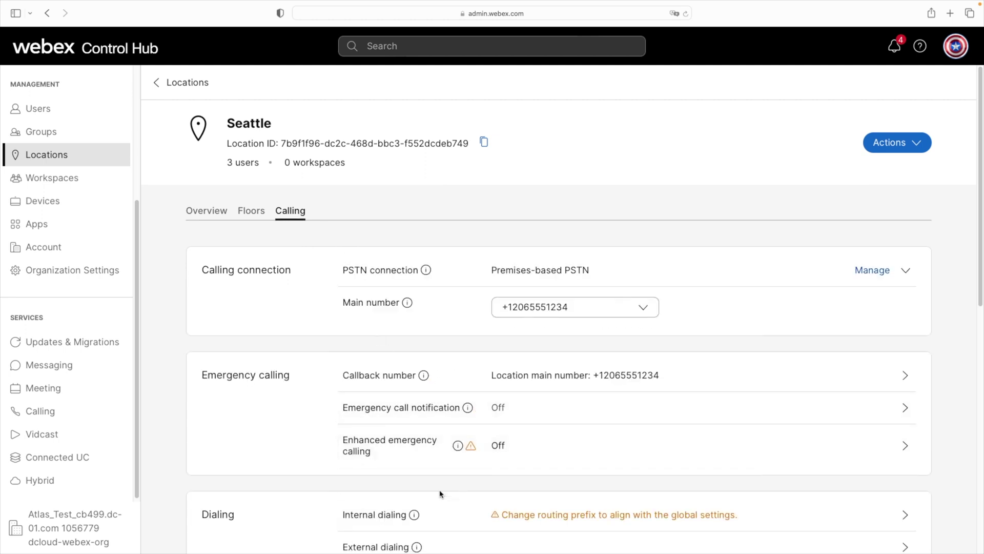
{"action": "scroll", "coordinate": [435, 493], "scroll_direction": "down", "scroll_amount": 5}
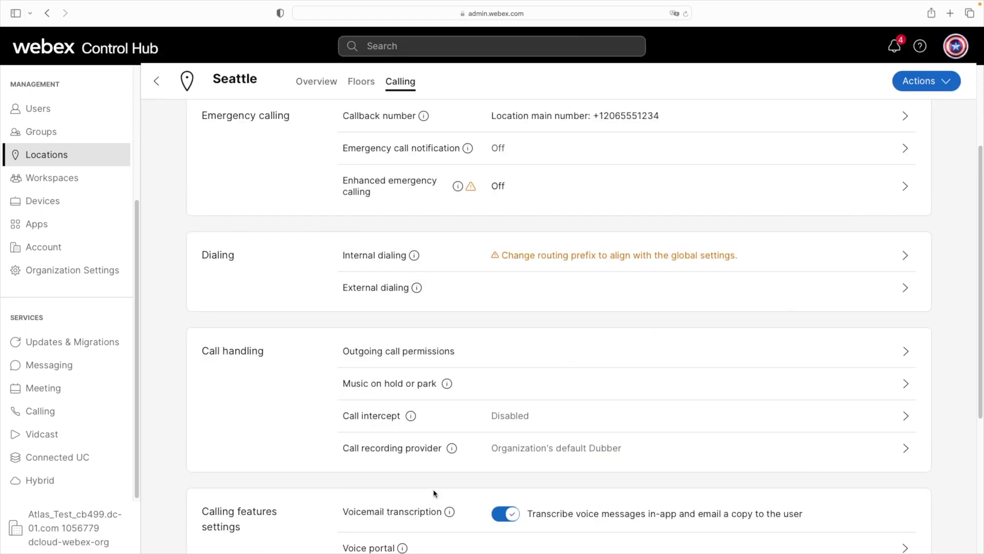
{"action": "left_click", "coordinate": [368, 253]}
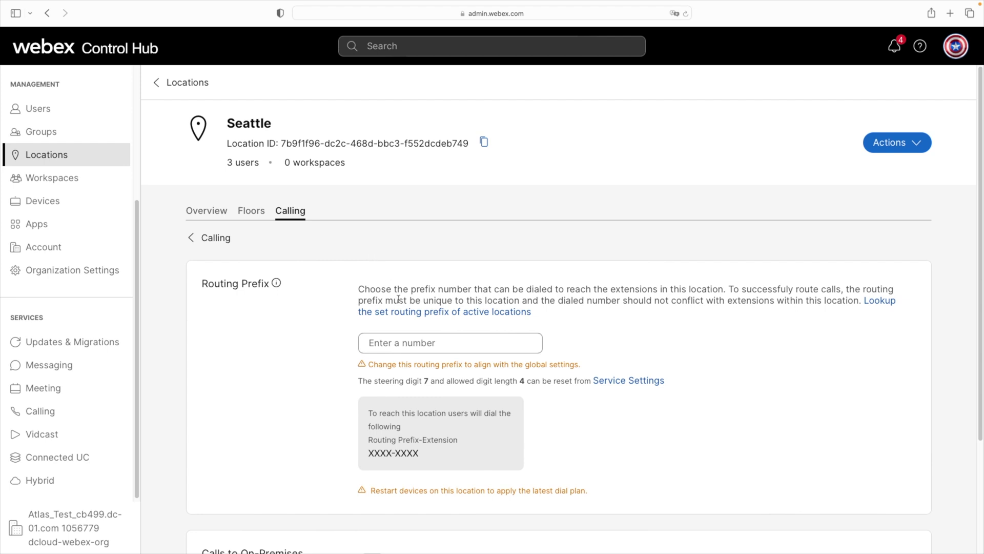
{"action": "left_click", "coordinate": [422, 342]}
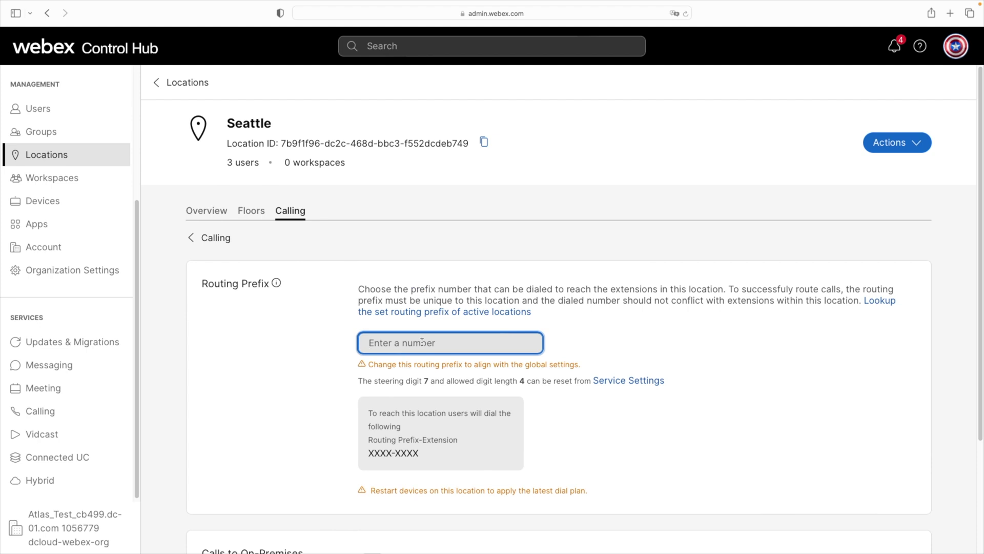
{"action": "type", "text": "7001"}
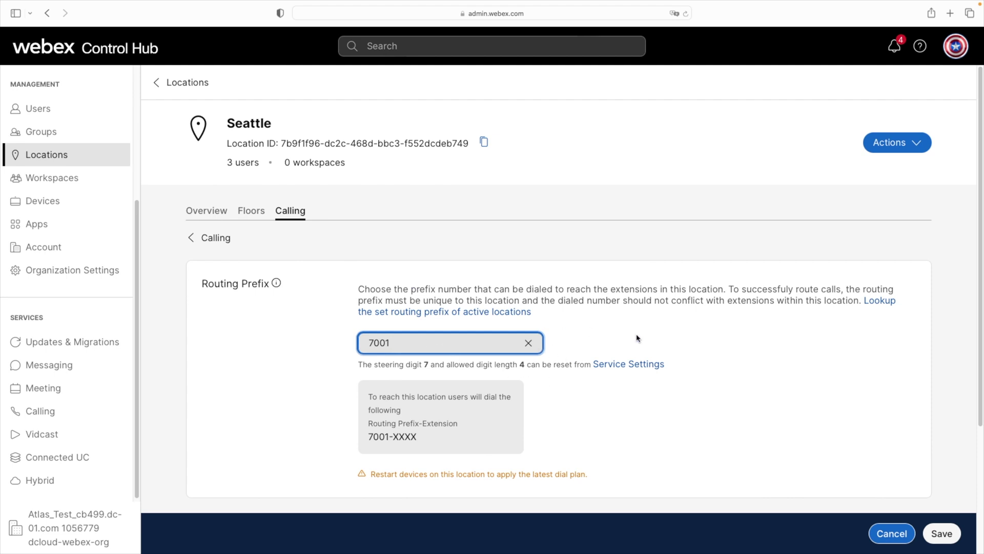
{"action": "left_click", "coordinate": [946, 534]}
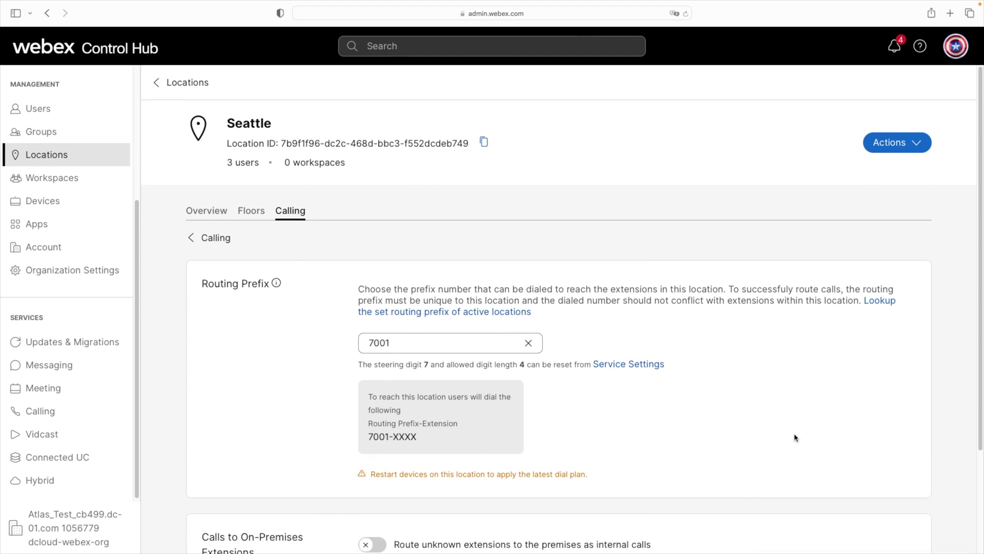
{"action": "left_click", "coordinate": [54, 153]}
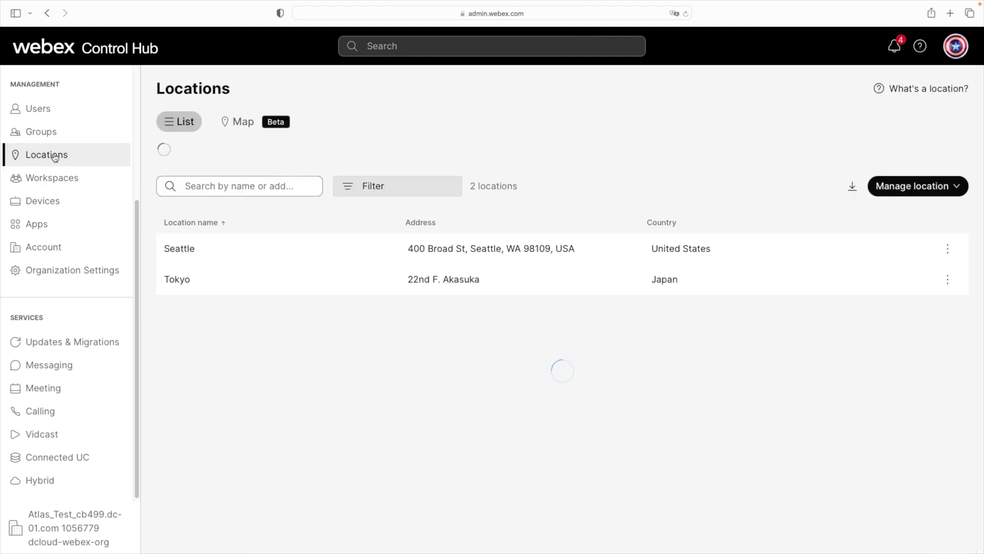
Enter 7081 as Tokyo's internal dialing routing prefix and save it
{"action": "left_click", "coordinate": [238, 284]}
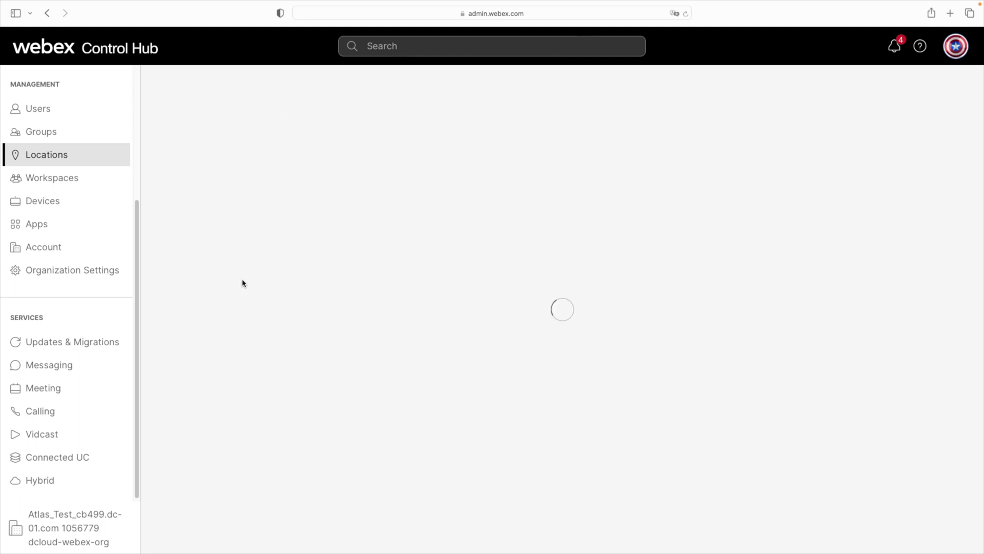
{"action": "left_click", "coordinate": [292, 210]}
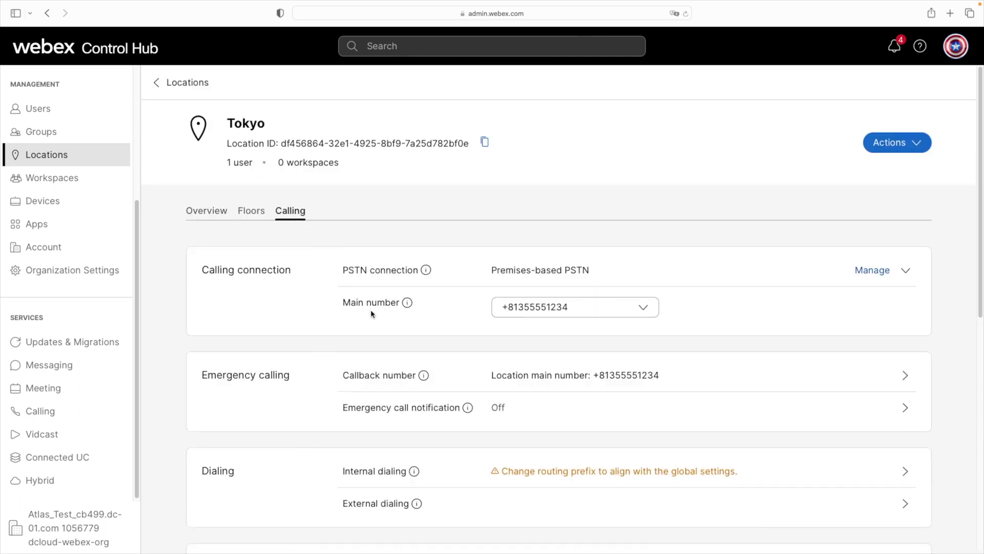
{"action": "left_click", "coordinate": [378, 473]}
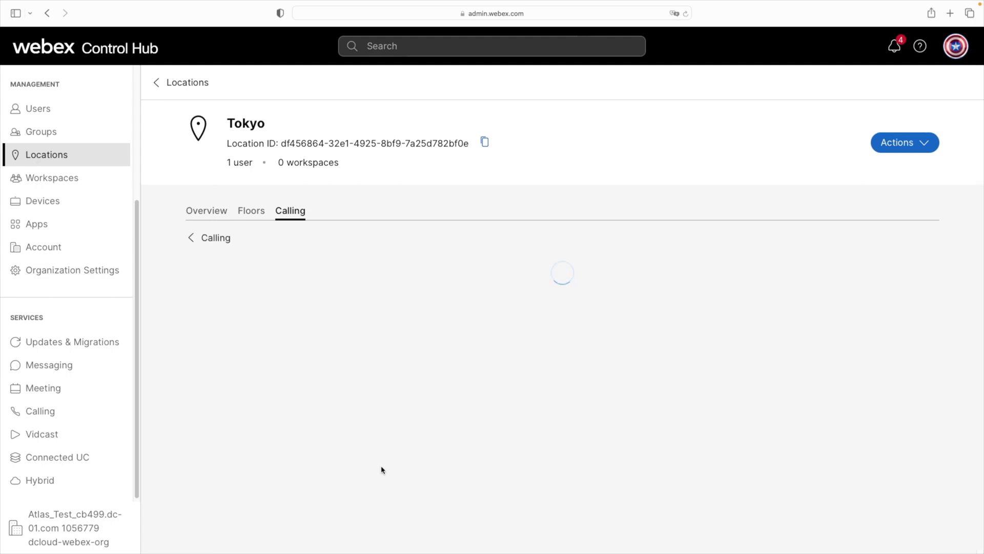
{"action": "left_click", "coordinate": [439, 352]}
{"action": "type", "text": "708"}
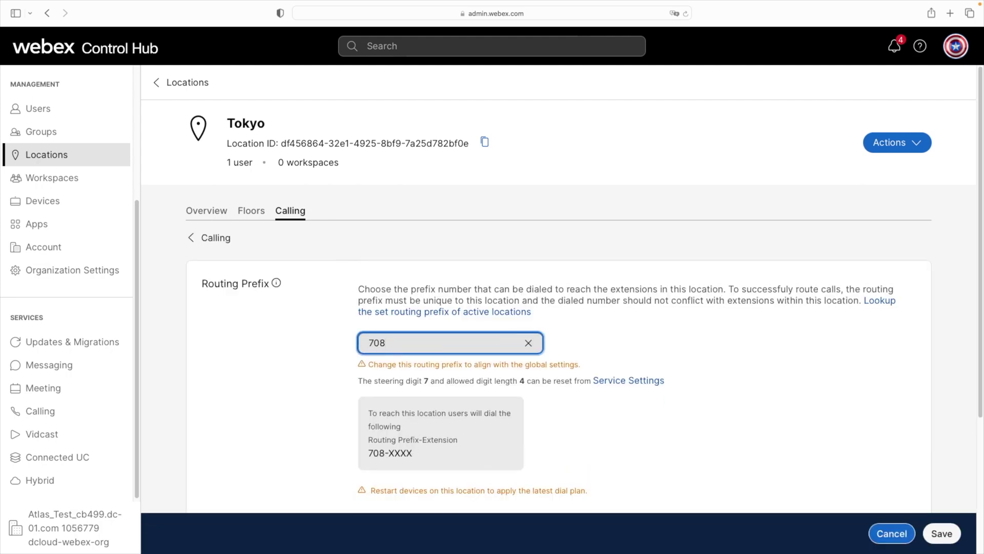
{"action": "type", "text": "1"}
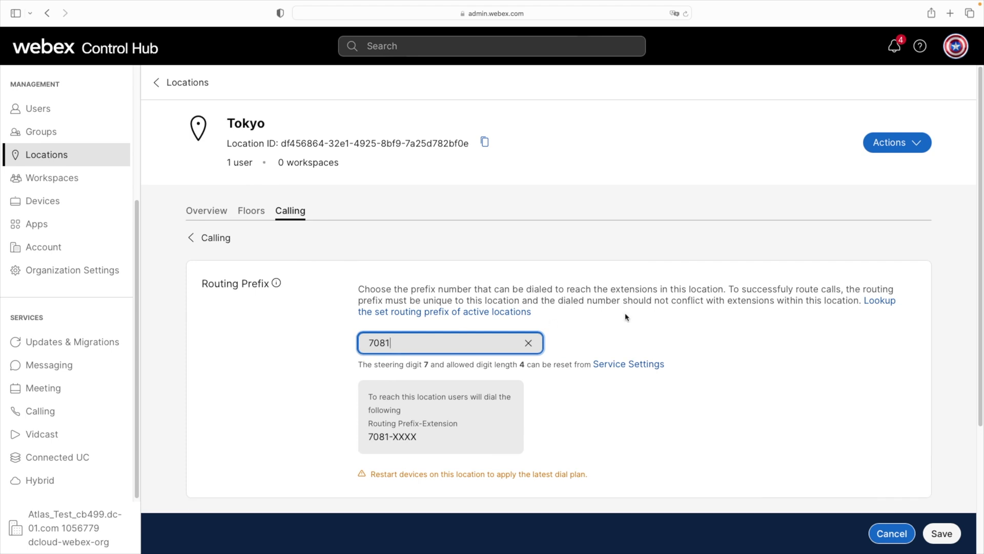
{"action": "left_click", "coordinate": [947, 535]}
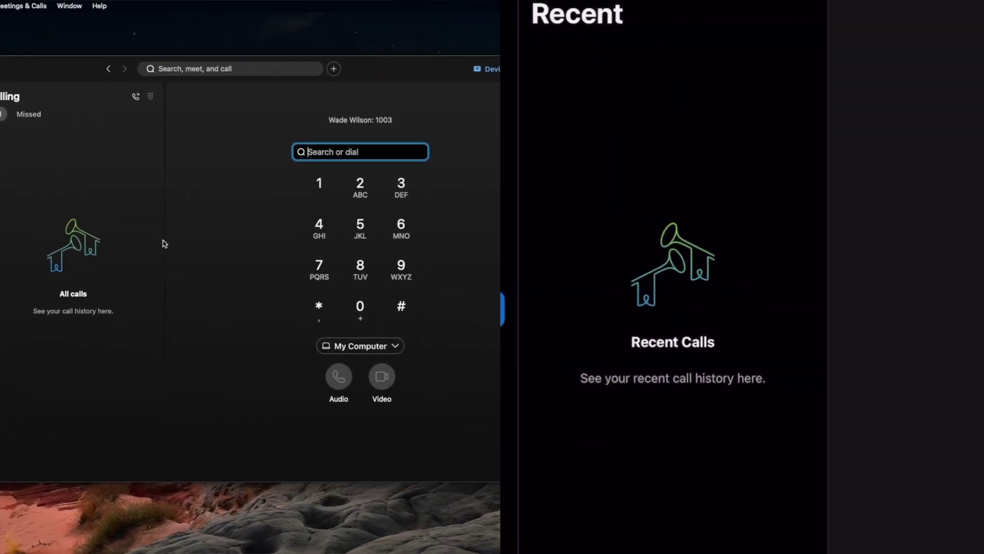
Dial 1003 on the iPad's Webex dial pad and place an audio call
{"action": "left_click", "coordinate": [653, 161]}
{"action": "left_click", "coordinate": [738, 371]}
{"action": "left_click", "coordinate": [738, 372]}
{"action": "left_click", "coordinate": [823, 160]}
{"action": "left_click", "coordinate": [695, 466]}
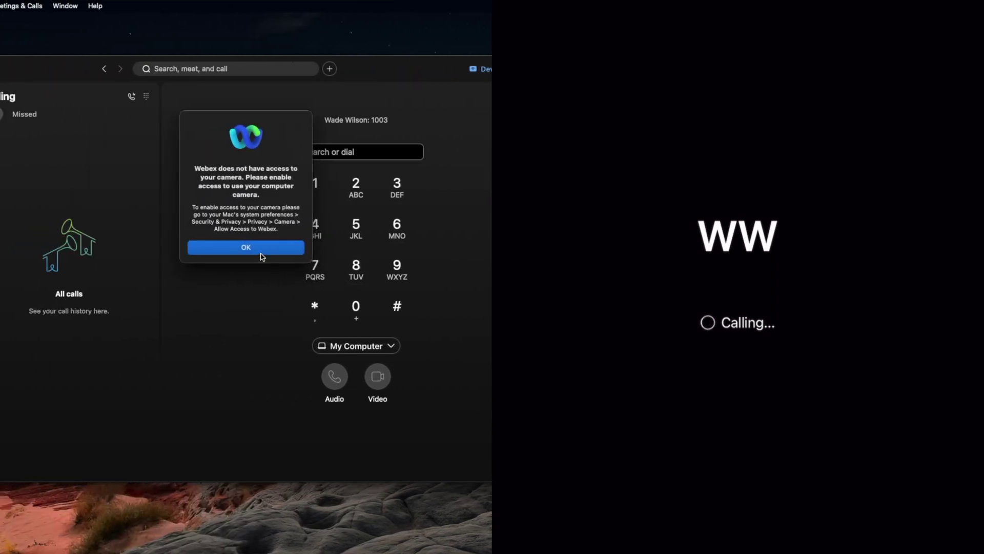
Answer the incoming call on the desktop, dismissing the camera-access warning before and after
{"action": "left_click", "coordinate": [261, 250]}
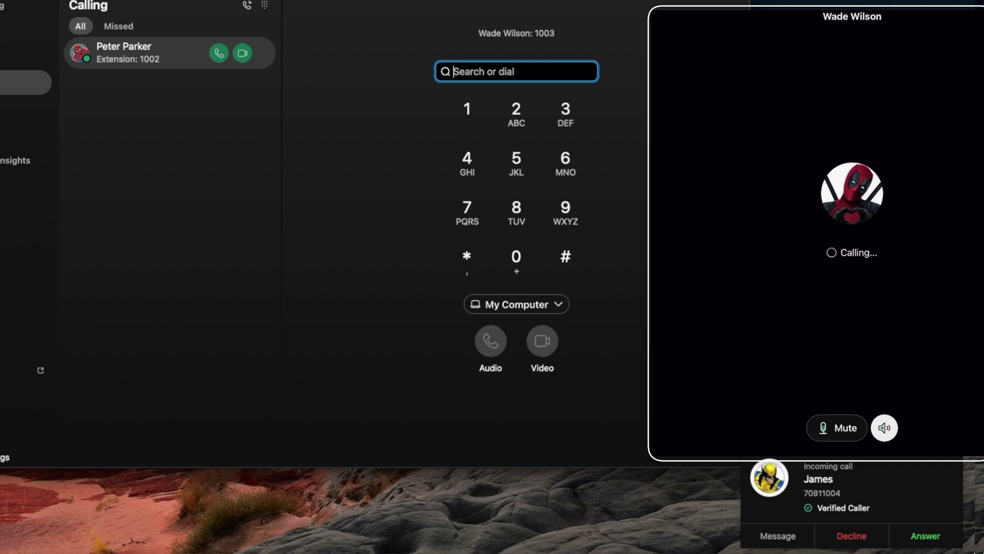
{"action": "left_click", "coordinate": [918, 536]}
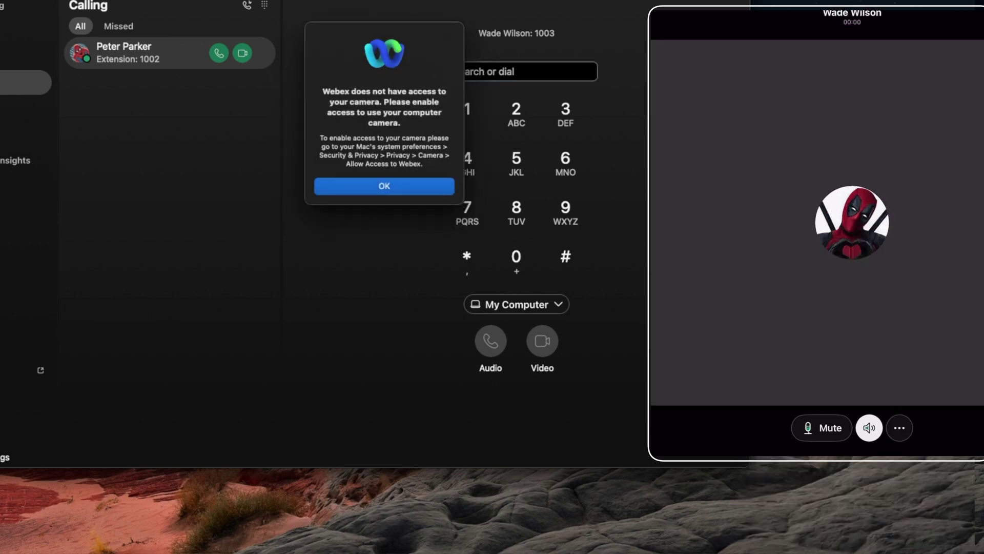
{"action": "left_click", "coordinate": [427, 186]}
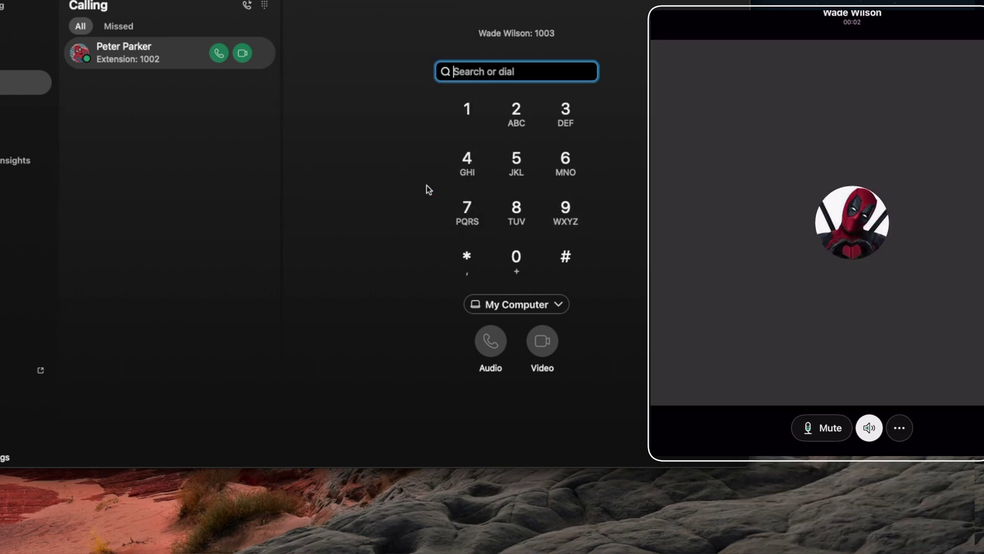